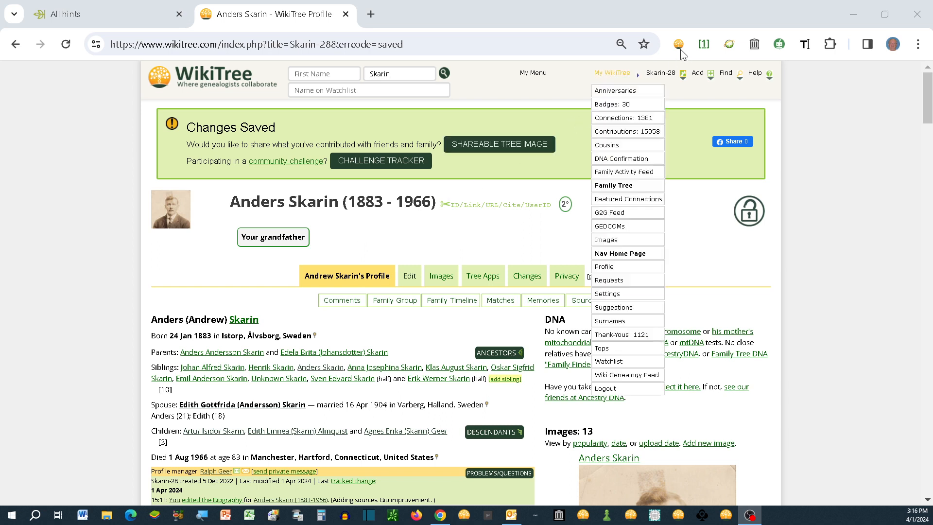
# - Search FamilySearch for the profiled ancestor with WikiTree Sourcer, signing in through a Google account, and close the results after viewing them
pyautogui.click(705, 42)
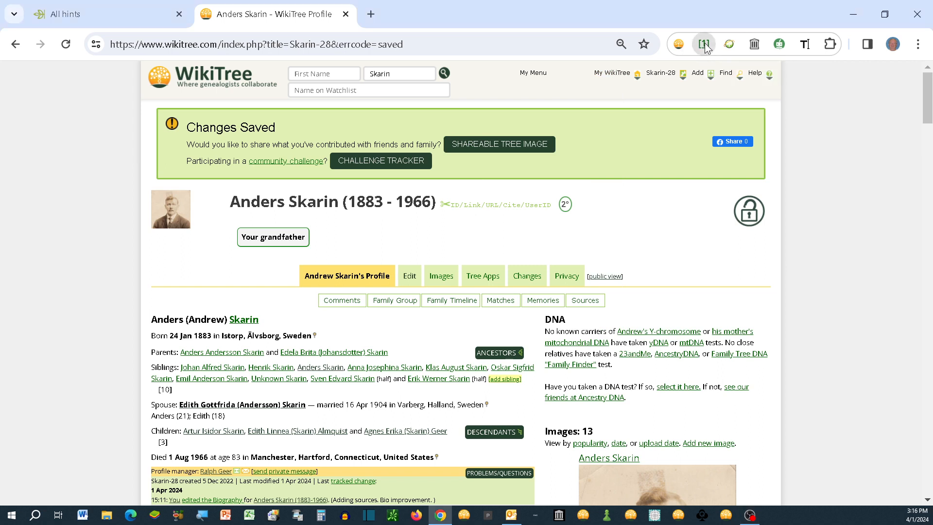
pyautogui.click(705, 44)
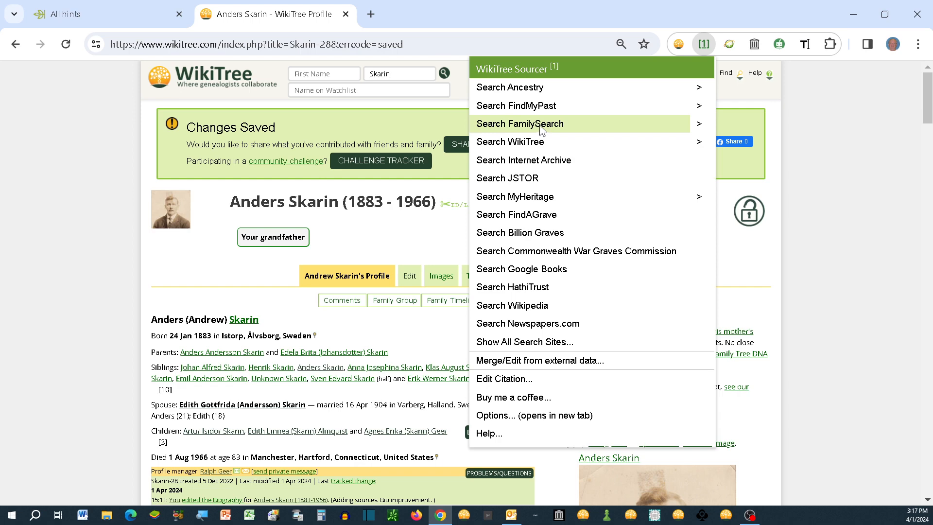
pyautogui.click(540, 128)
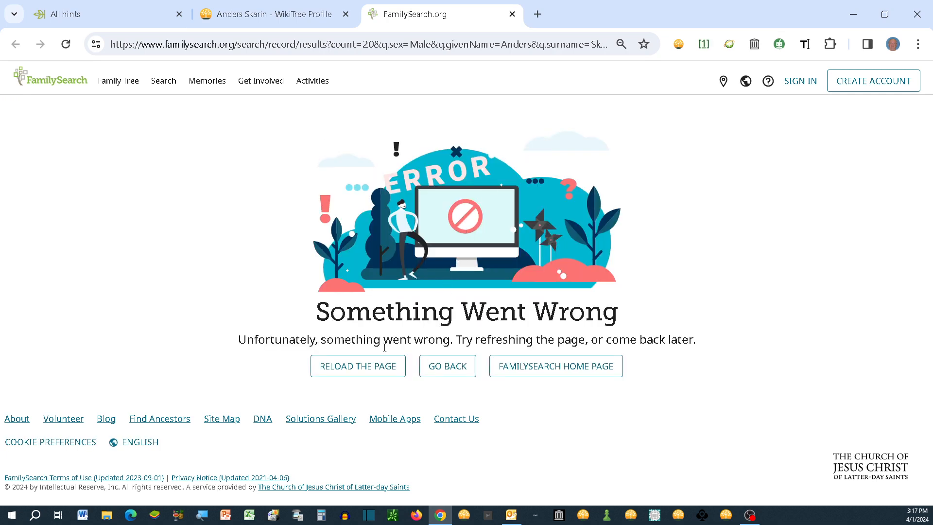
pyautogui.click(359, 371)
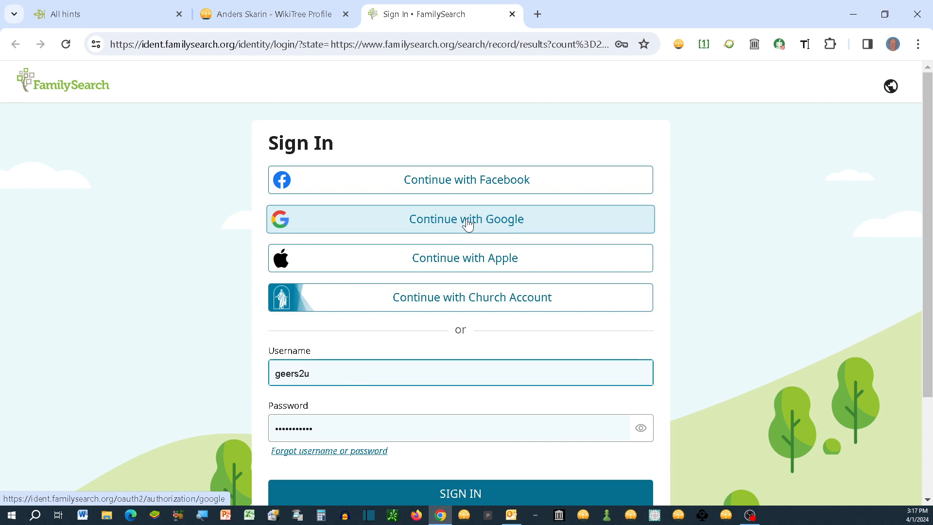
pyautogui.click(467, 224)
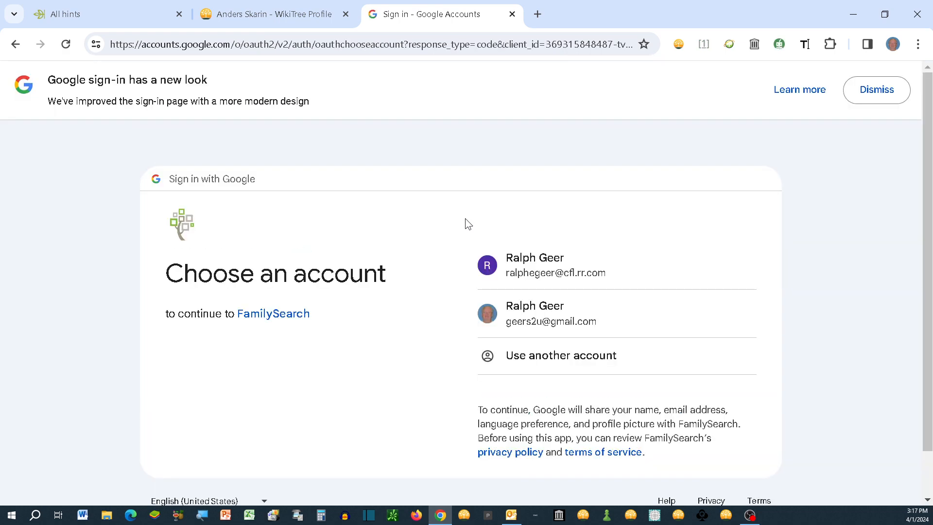
pyautogui.click(550, 315)
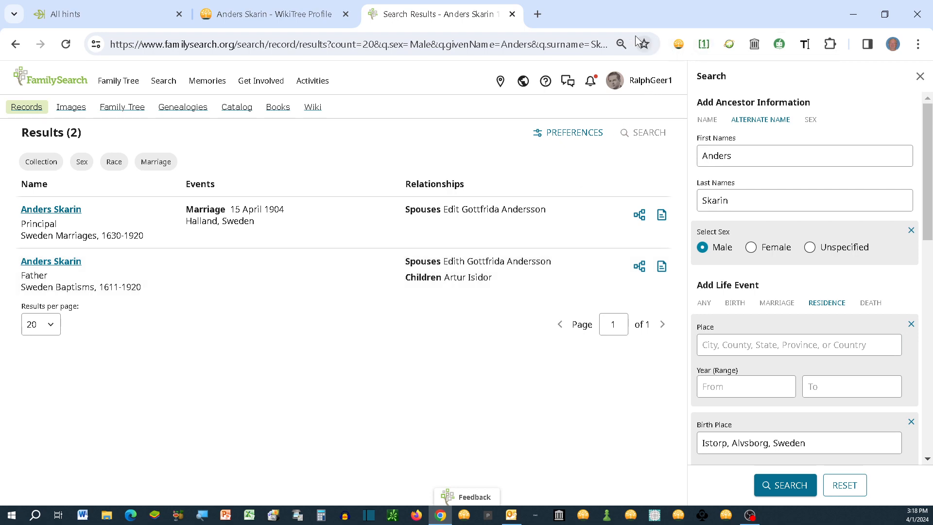
pyautogui.click(513, 14)
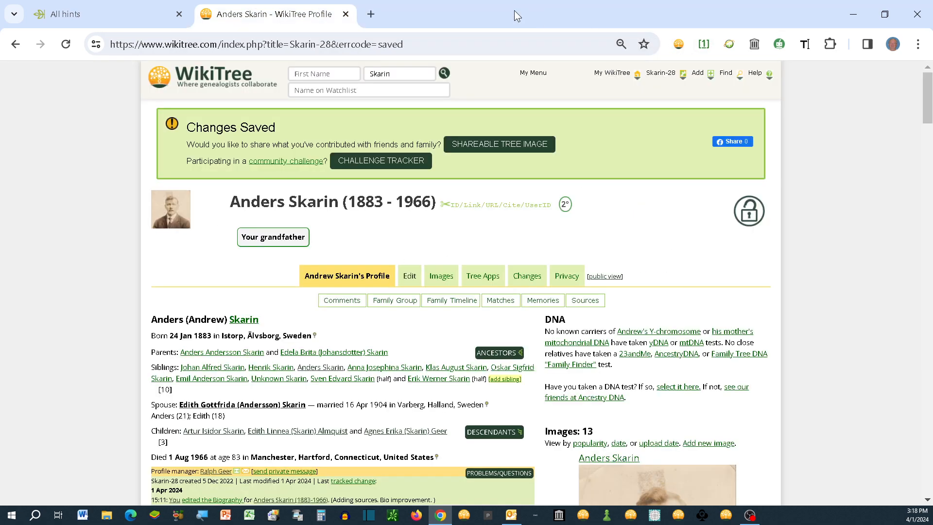
# - Search Ancestry for the ancestor with WikiTree Sourcer and open the 1920 United States Federal Census record from the matching tree person's sources
pyautogui.click(704, 43)
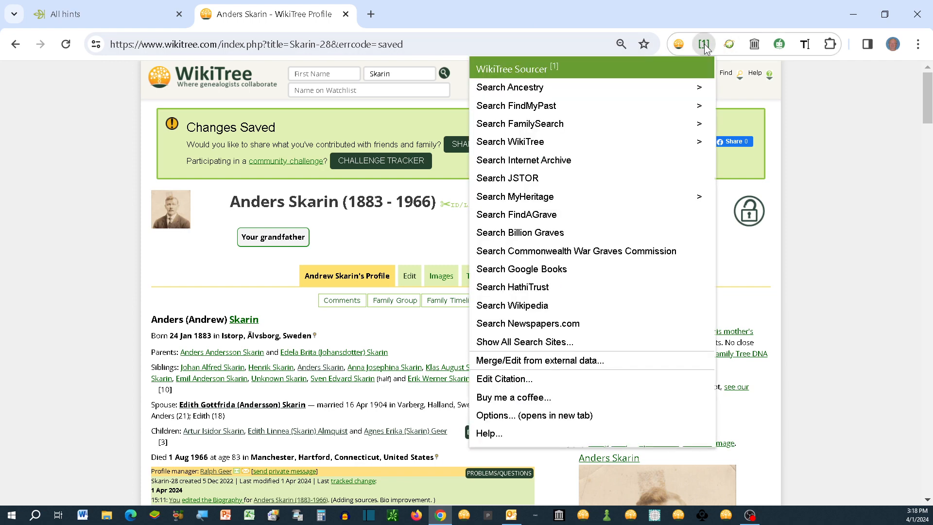
pyautogui.click(587, 91)
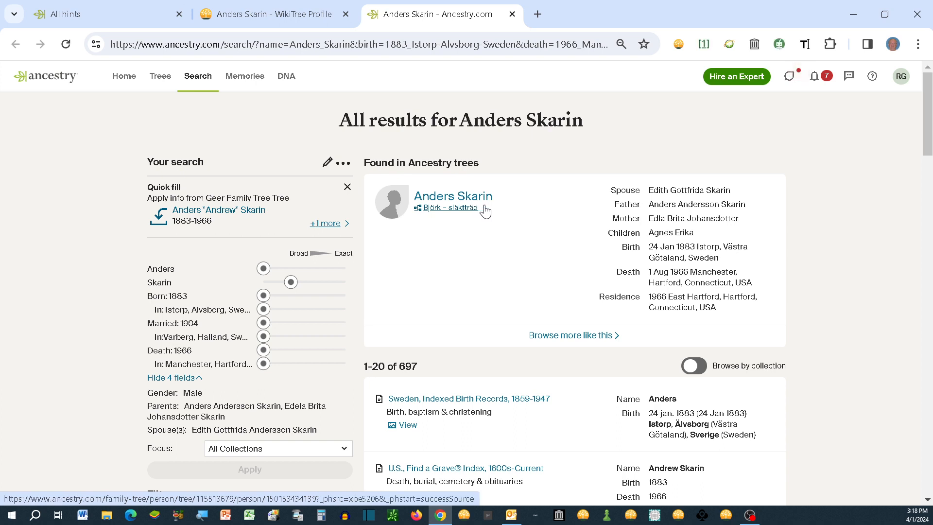
pyautogui.click(451, 199)
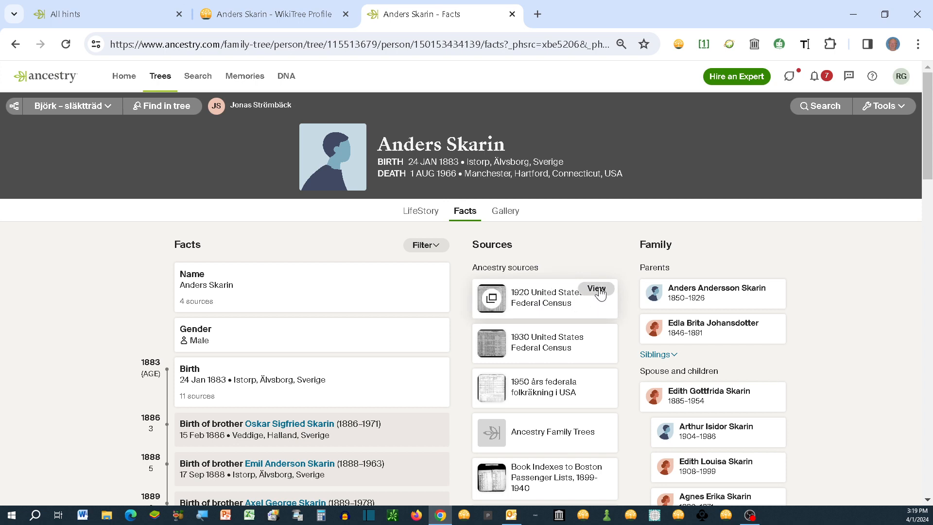
pyautogui.click(598, 289)
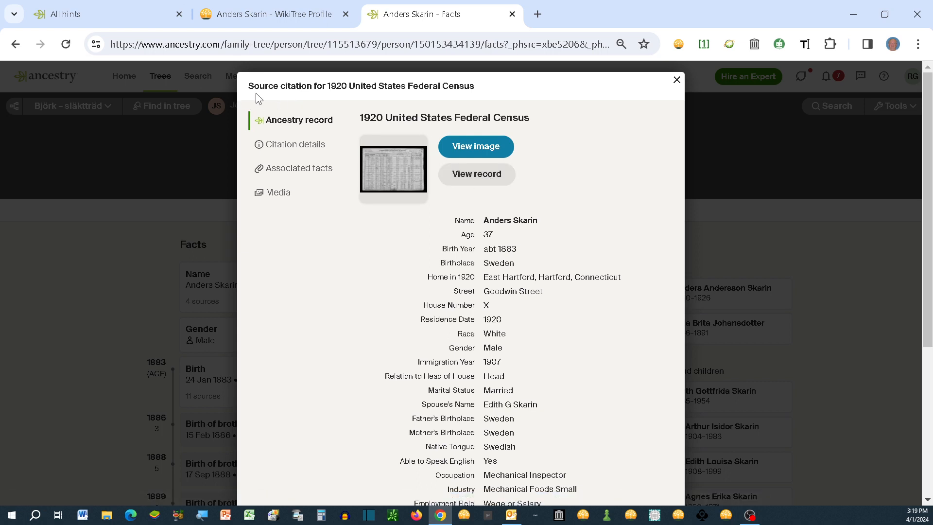
pyautogui.click(467, 175)
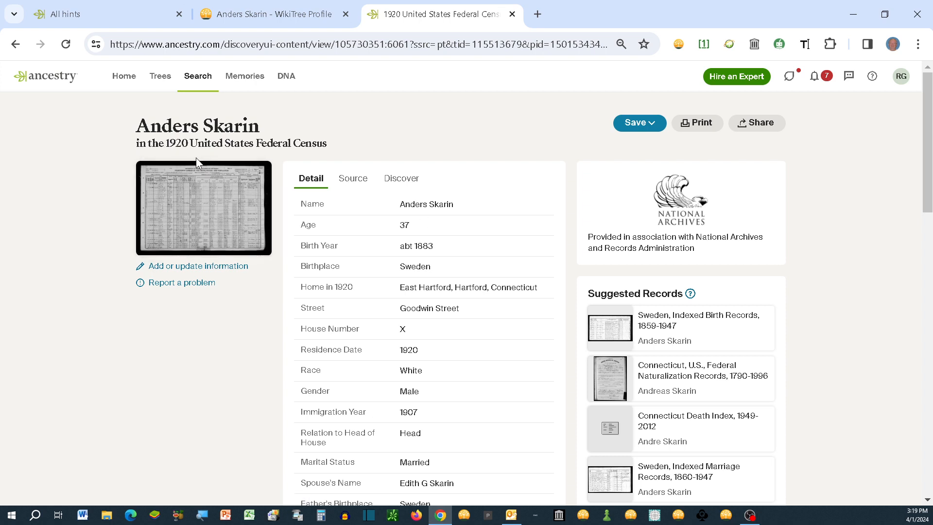
# - Build a narrative with citation from the 1920 census record using WikiTree Sourcer
pyautogui.click(705, 47)
pyautogui.click(704, 44)
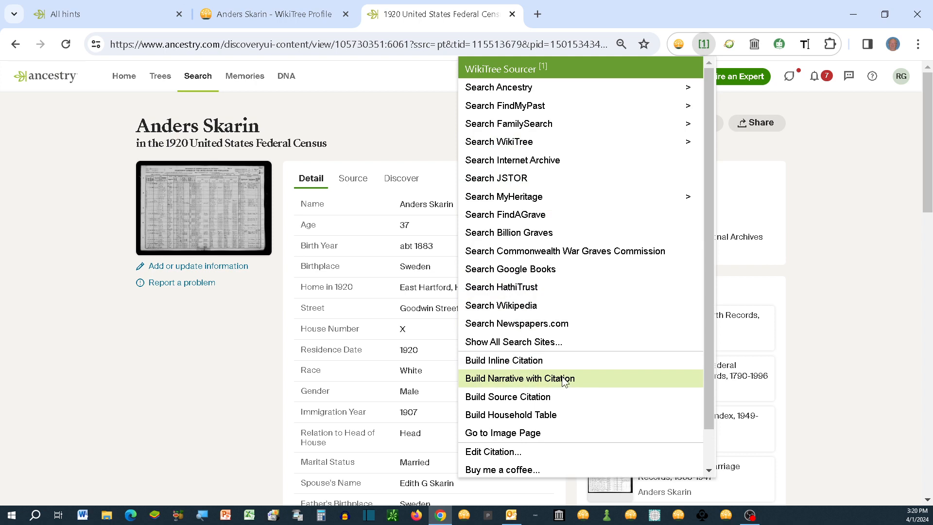
pyautogui.click(512, 383)
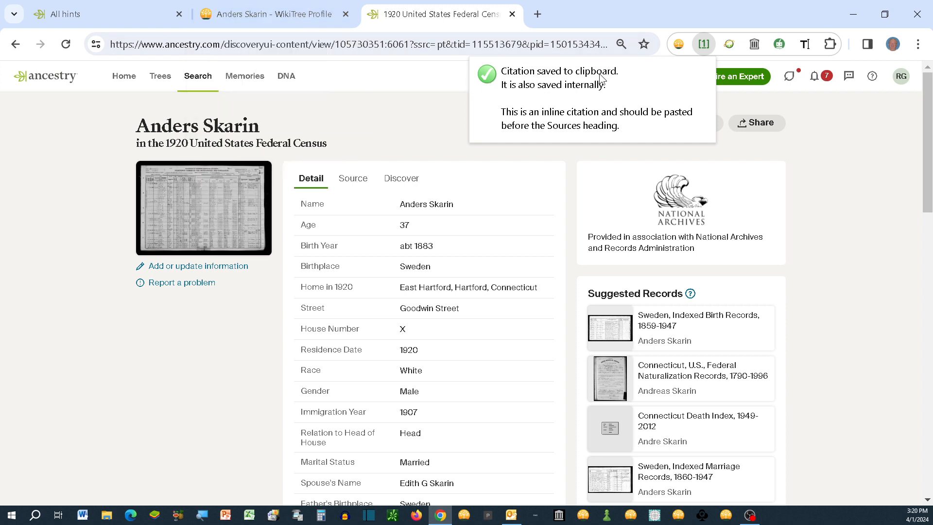
# - Edit the ancestor's WikiTree profile and paste the 1920 census narrative with citation as a new paragraph after the World War I draft registration reference
pyautogui.click(279, 16)
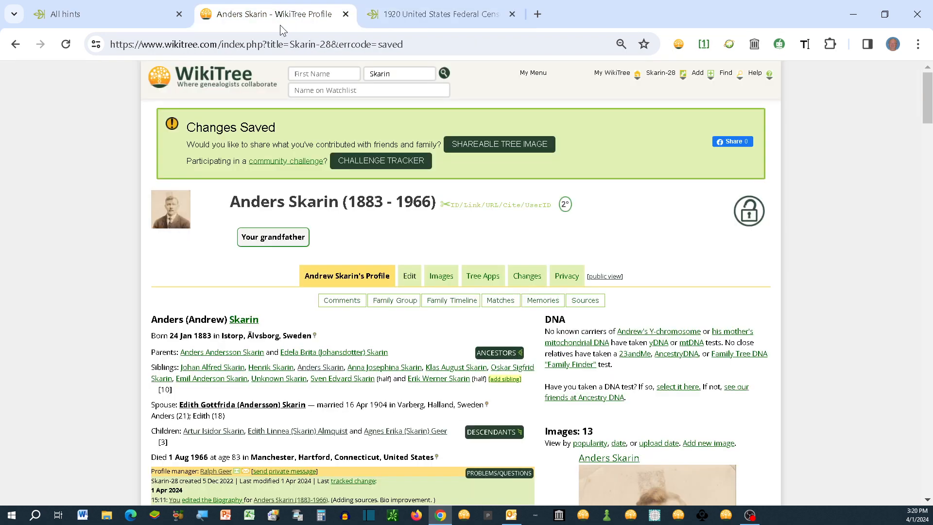
pyautogui.click(412, 278)
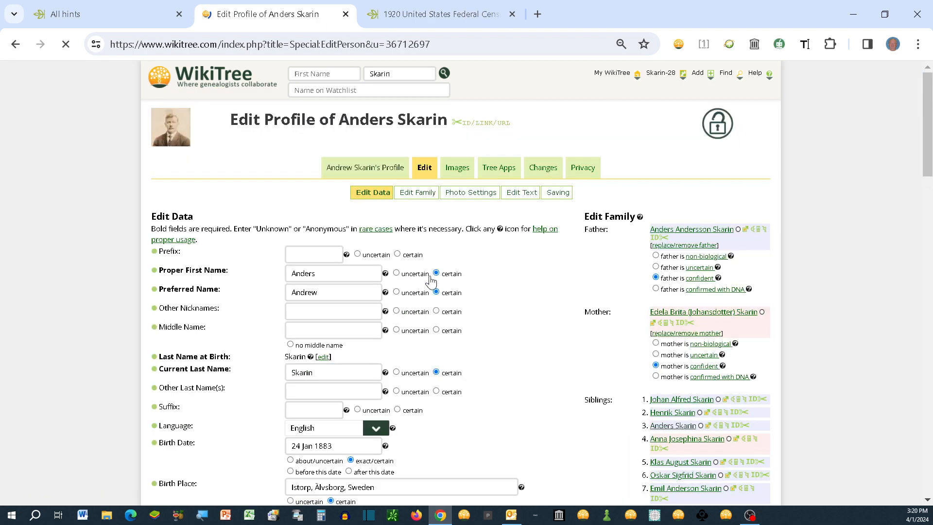
pyautogui.scroll(-10, 514, 275)
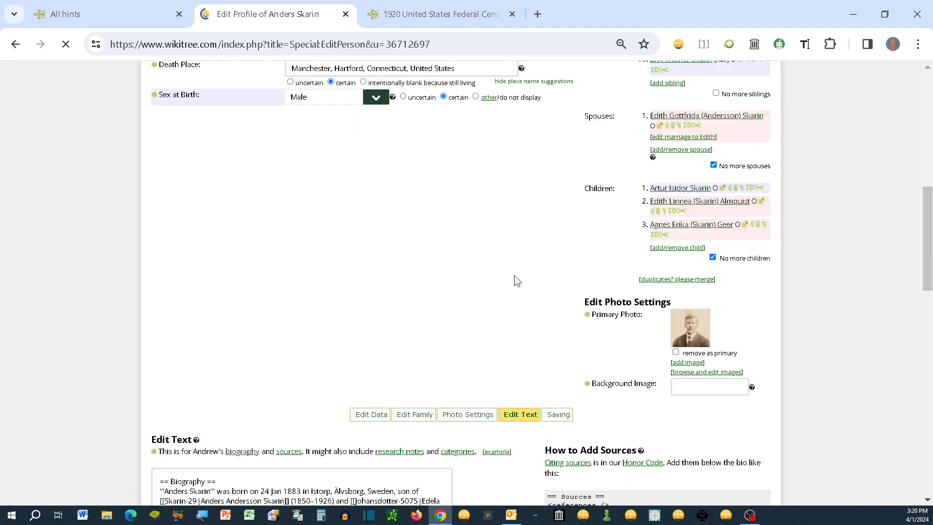
pyautogui.scroll(-5, 514, 275)
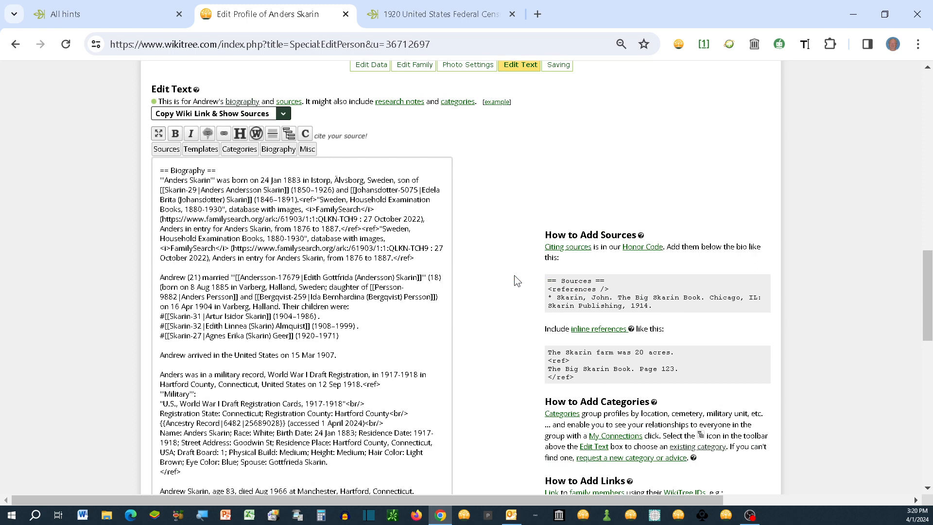
pyautogui.scroll(-2, 514, 275)
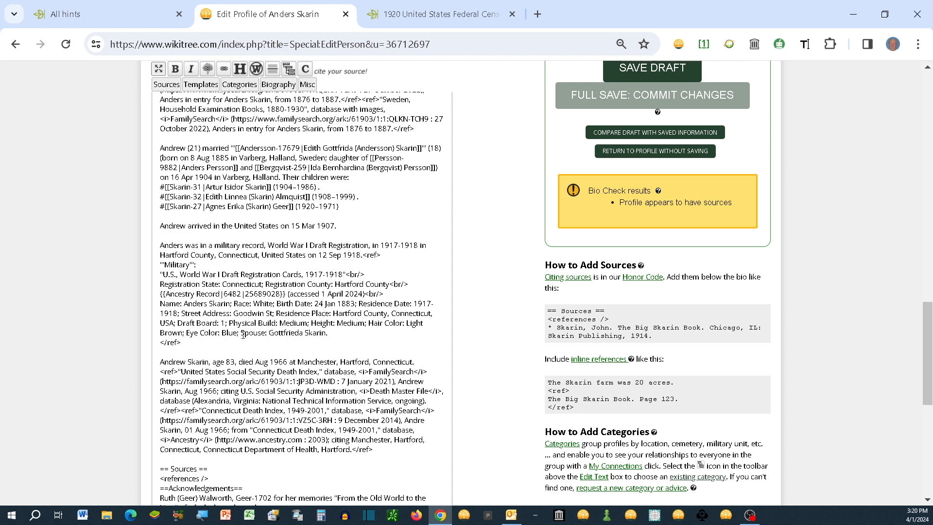
pyautogui.click(186, 342)
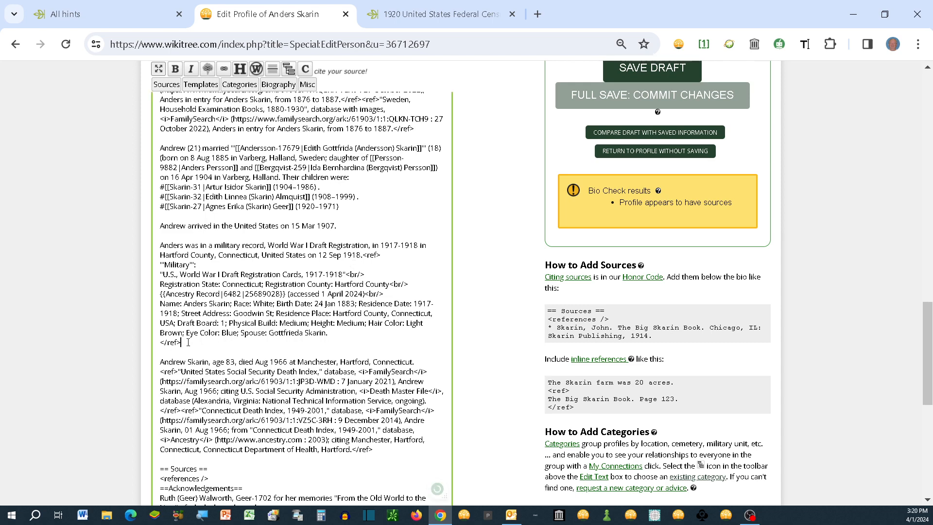
pyautogui.scroll(-5, 188, 342)
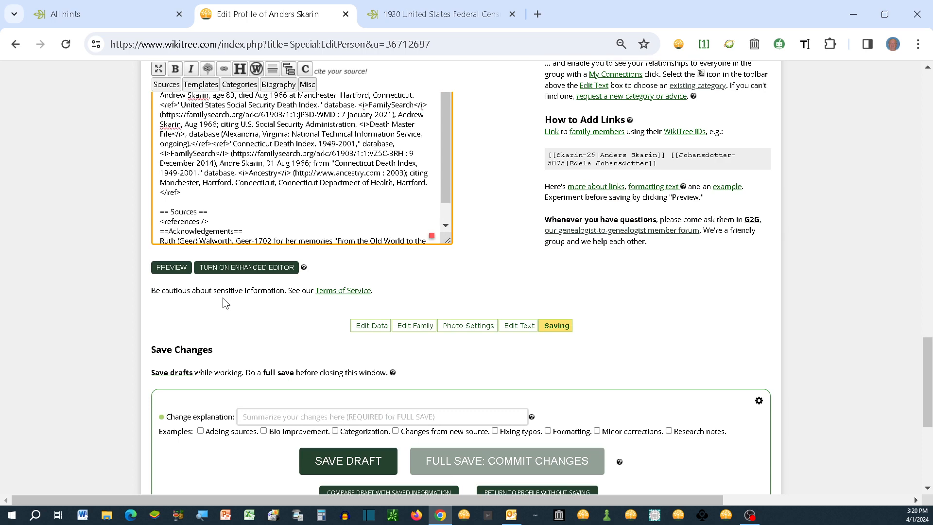
pyautogui.scroll(3, 225, 303)
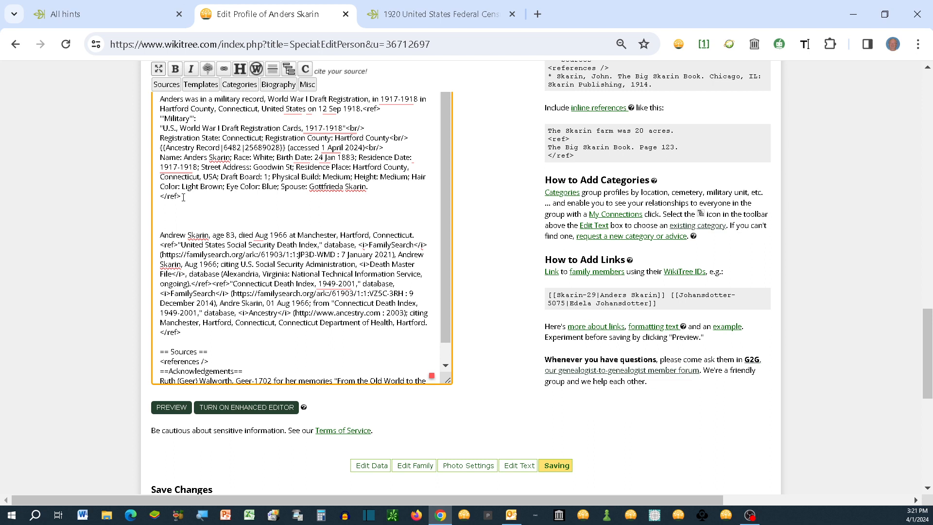
pyautogui.rightClick(163, 214)
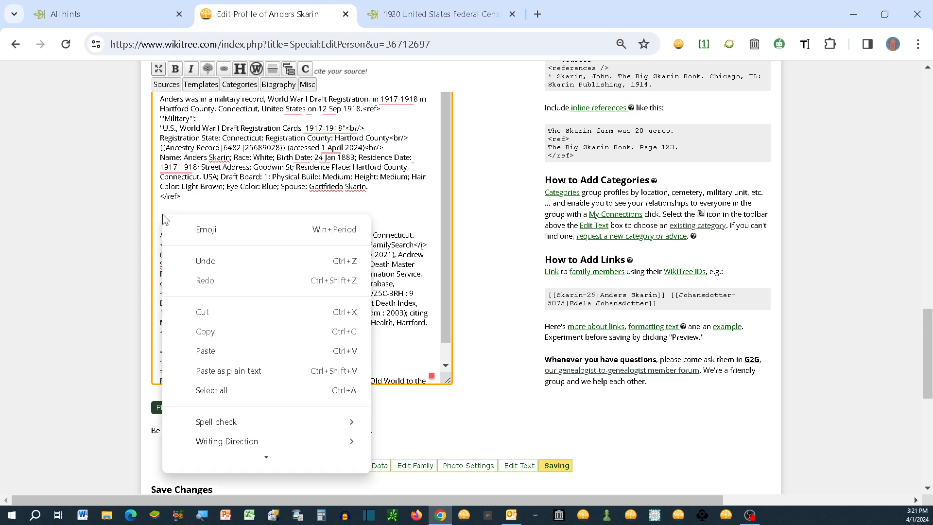
pyautogui.click(216, 353)
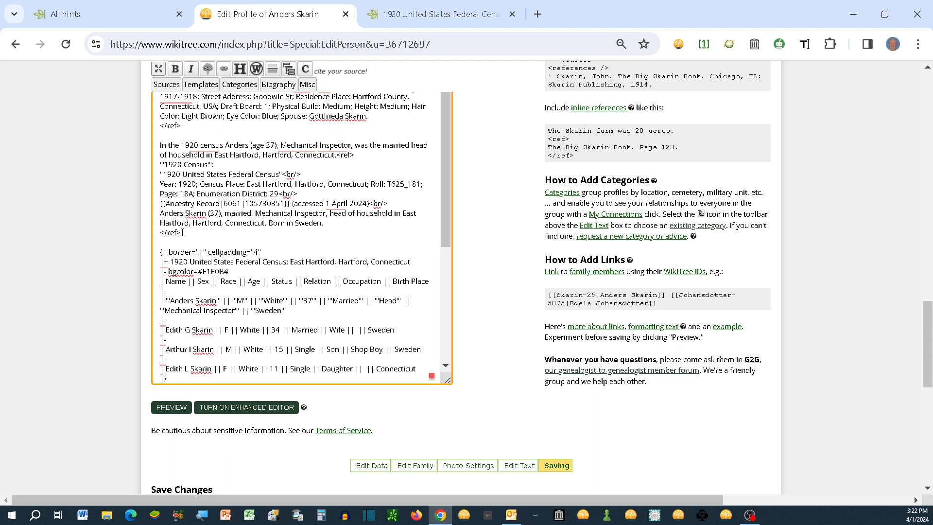
# - Move the 1920 census citation's closing </ref> tag to a new line after the household table and remove the leftover blank line
pyautogui.moveTo(182, 232); pyautogui.dragTo(160, 232)
pyautogui.rightClick(167, 233)
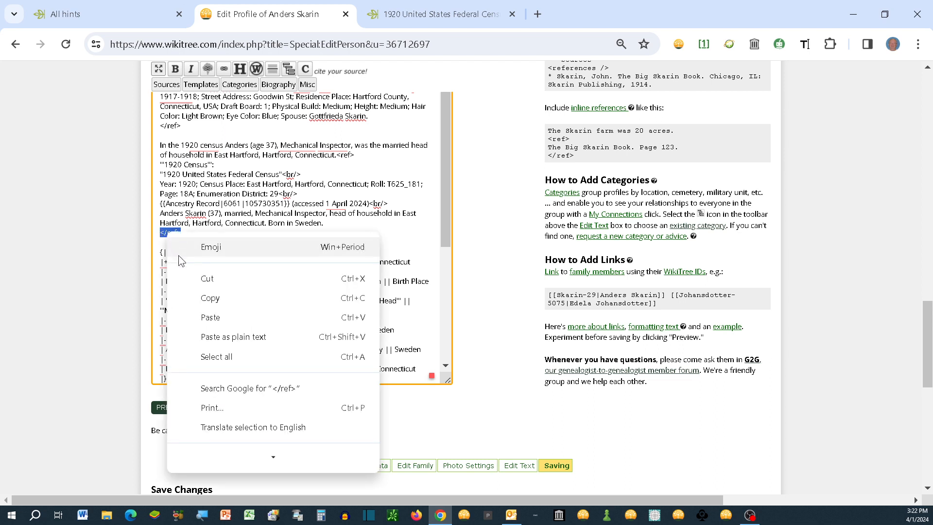
pyautogui.click(208, 278)
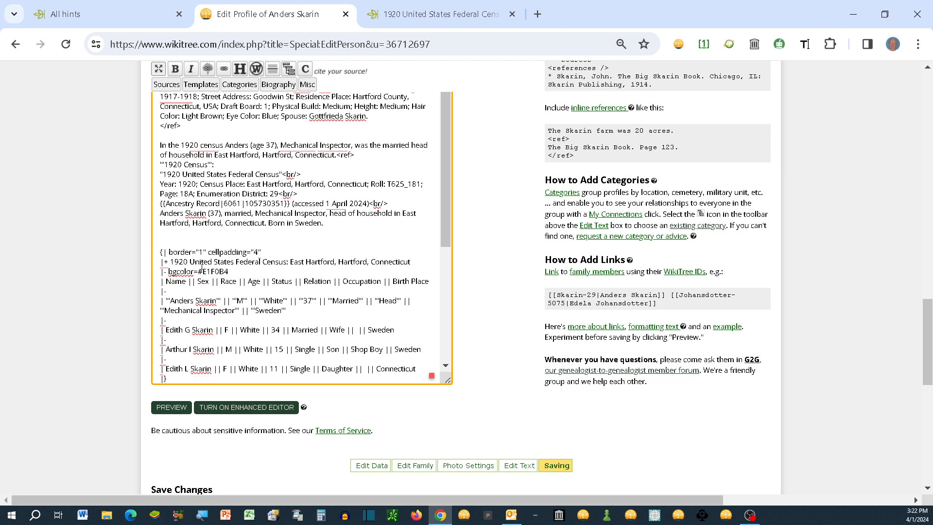
pyautogui.press('Delete')
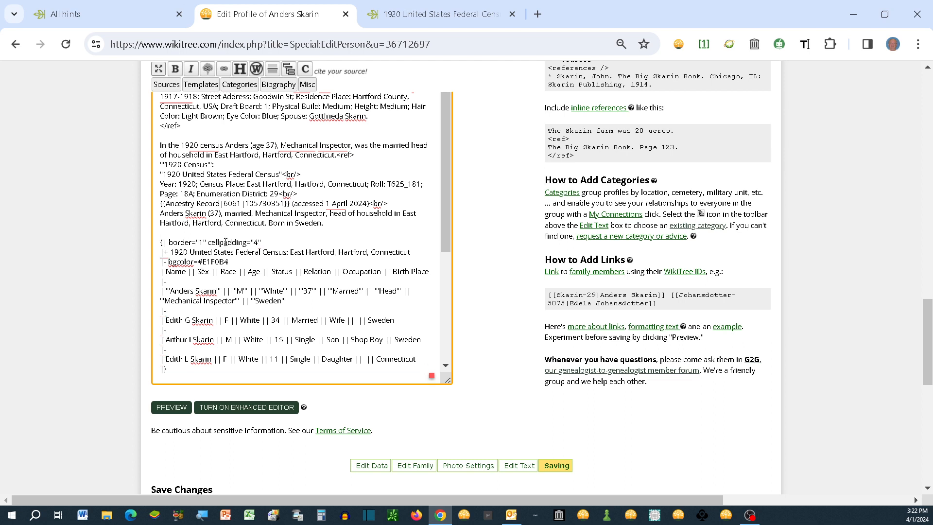
pyautogui.scroll(-3, 226, 241)
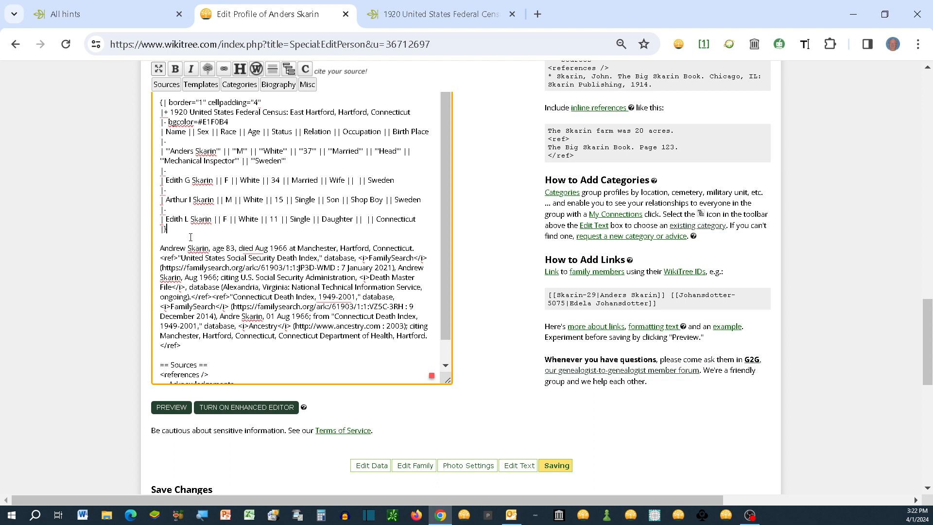
pyautogui.press('Return')
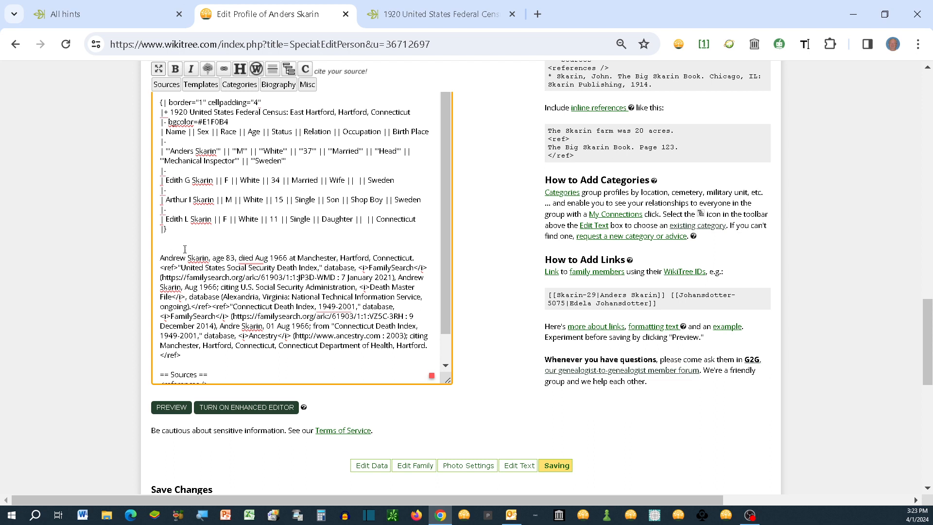
pyautogui.rightClick(162, 238)
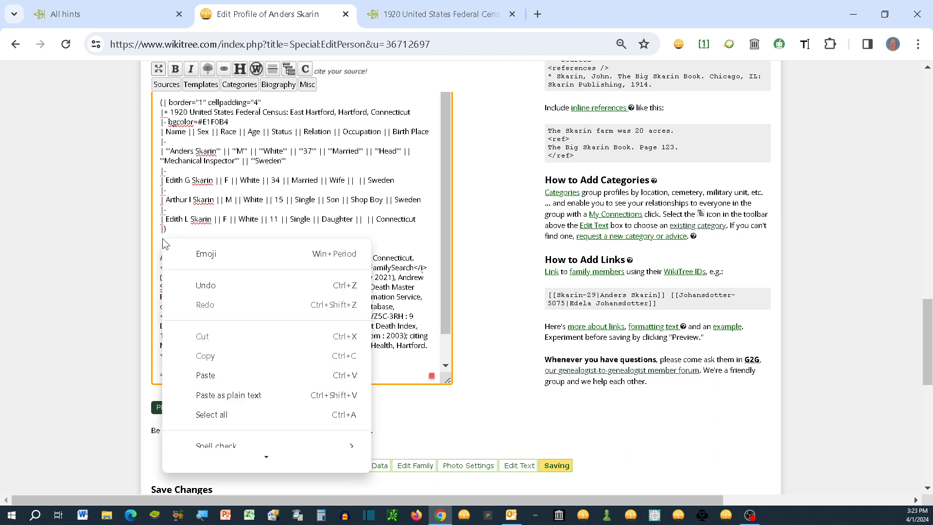
pyautogui.click(215, 375)
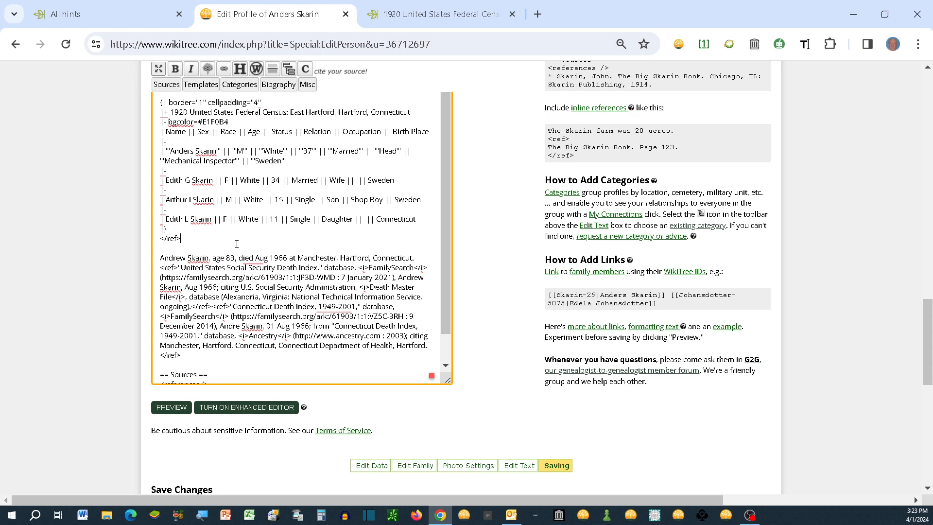
# - Preview the edited biography and review the 1920 census paragraph and the sources list
pyautogui.scroll(-2, 237, 243)
pyautogui.scroll(-3, 242, 250)
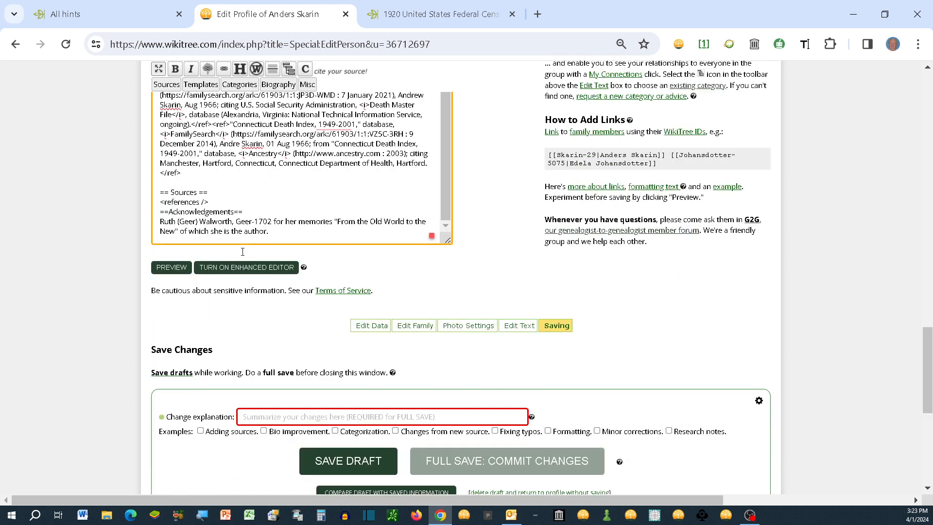
pyautogui.click(169, 270)
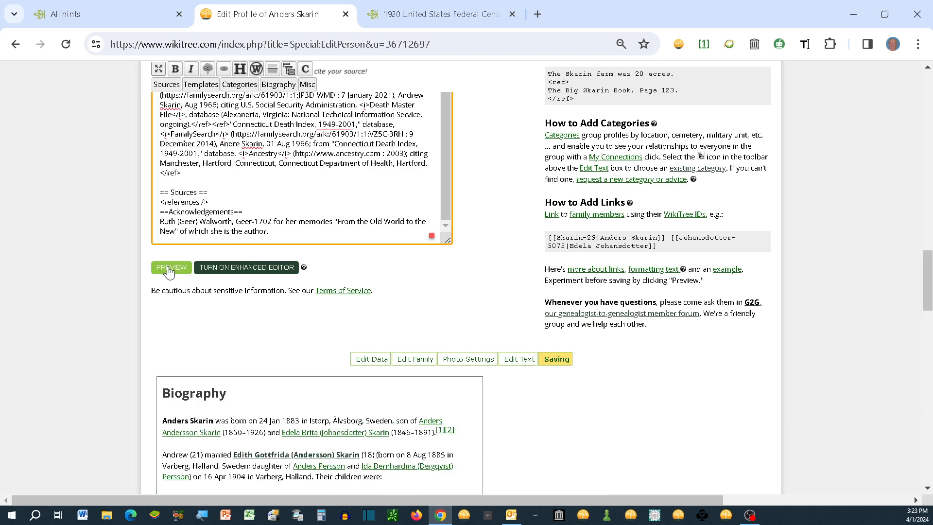
pyautogui.scroll(-3, 410, 279)
pyautogui.scroll(-2, 425, 291)
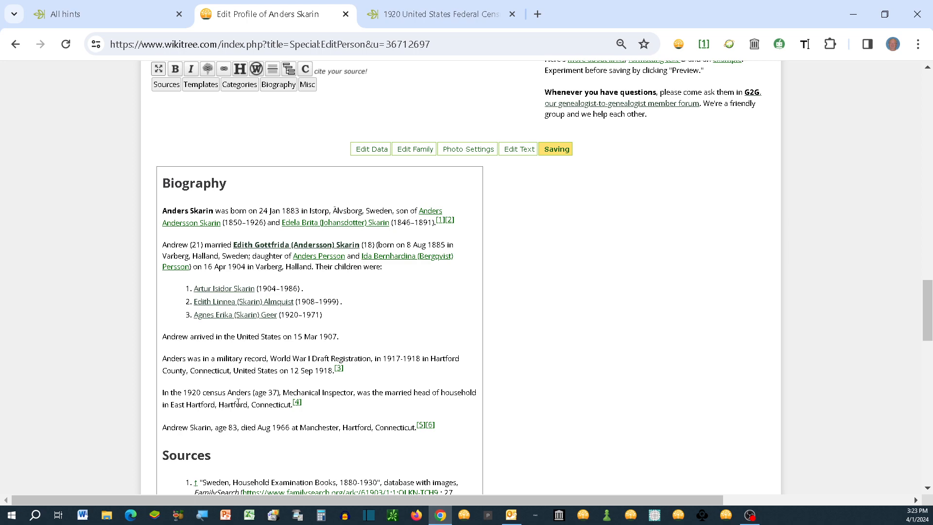
pyautogui.scroll(-4, 269, 387)
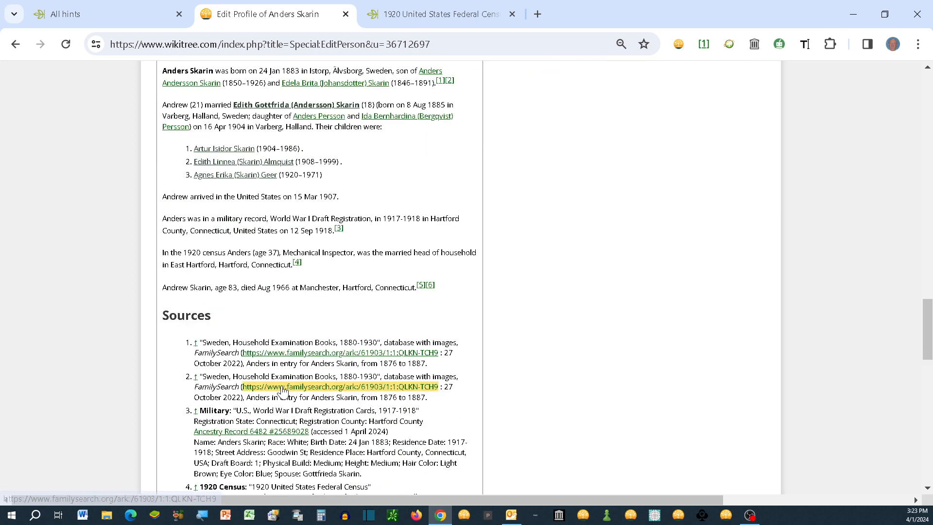
# - Check the previewed 1920 census citation and commit a full save of the profile with the change explanation "Added 1920 census"
pyautogui.scroll(-4, 286, 388)
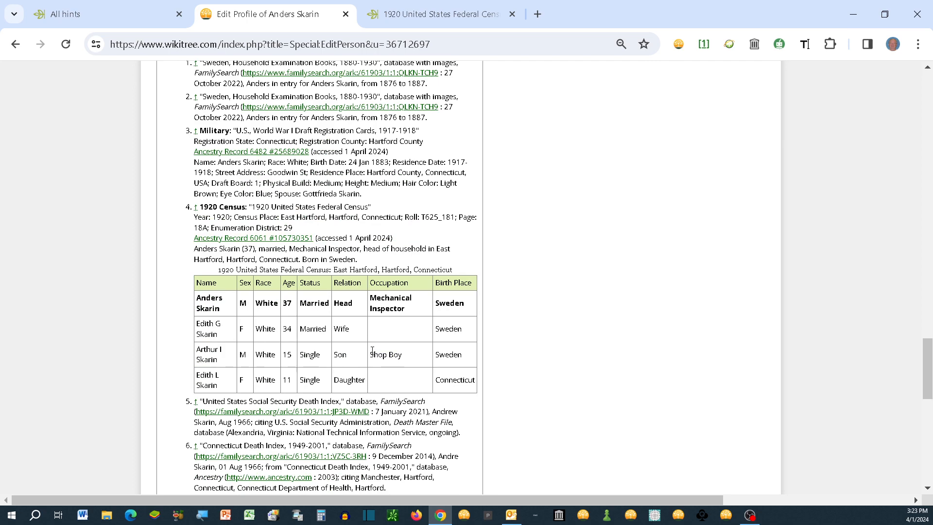
pyautogui.scroll(-4, 547, 326)
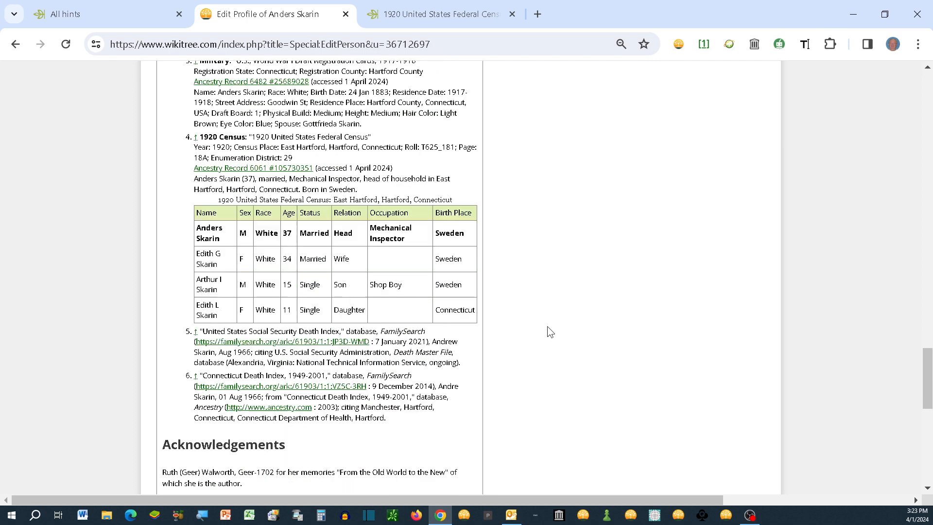
pyautogui.scroll(-1, 550, 332)
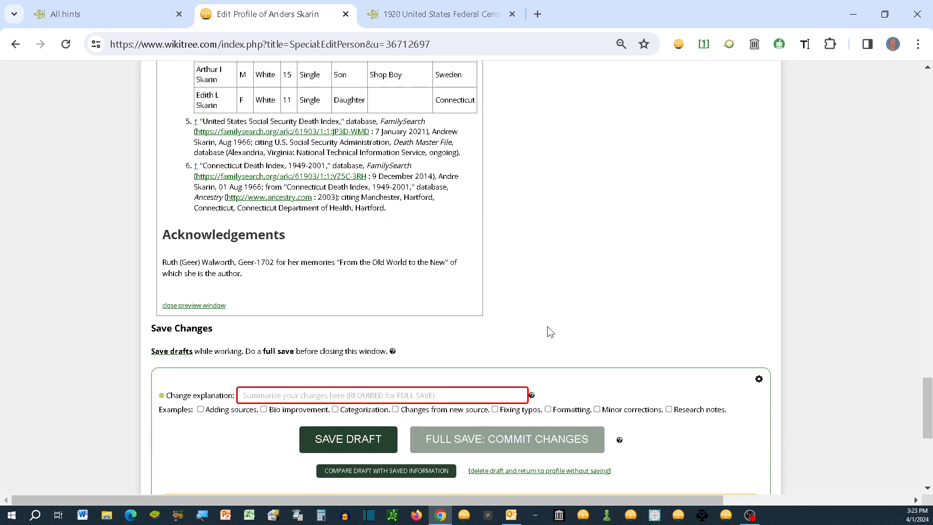
pyautogui.click(269, 395)
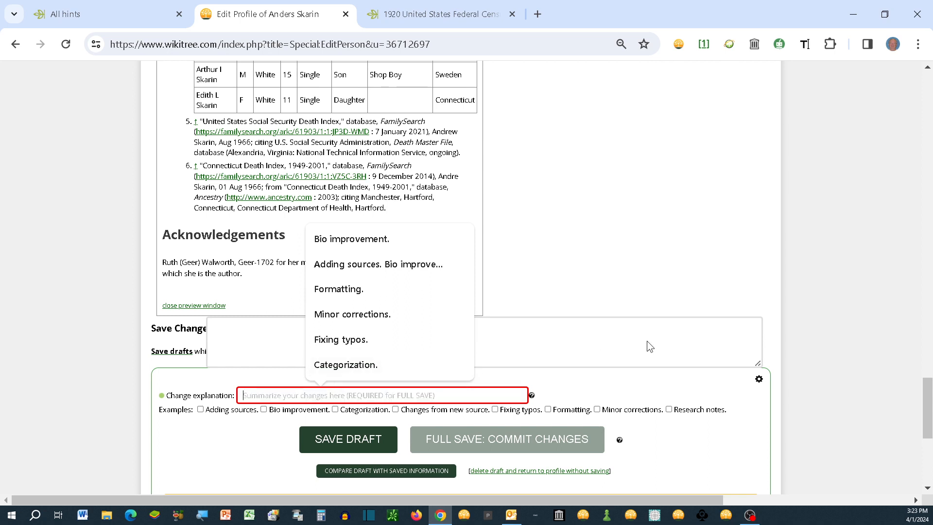
pyautogui.write('Added')
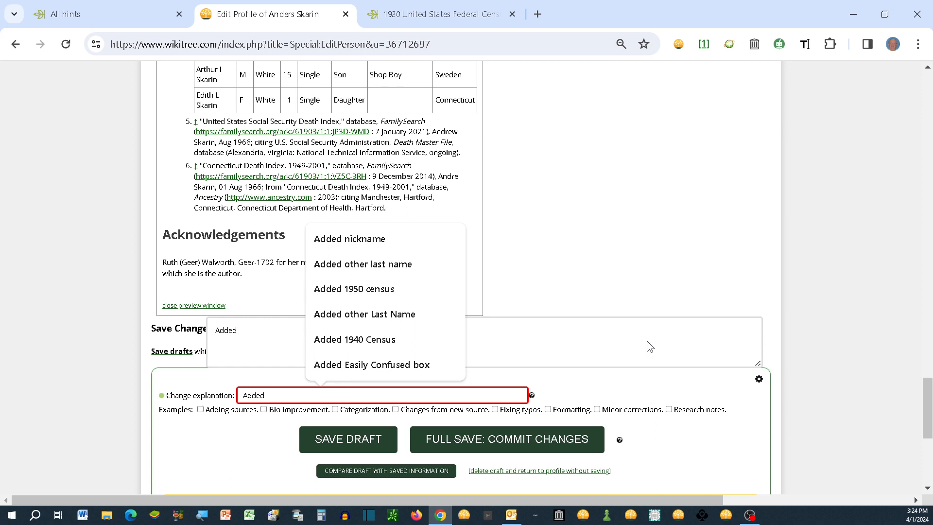
pyautogui.write(' 192')
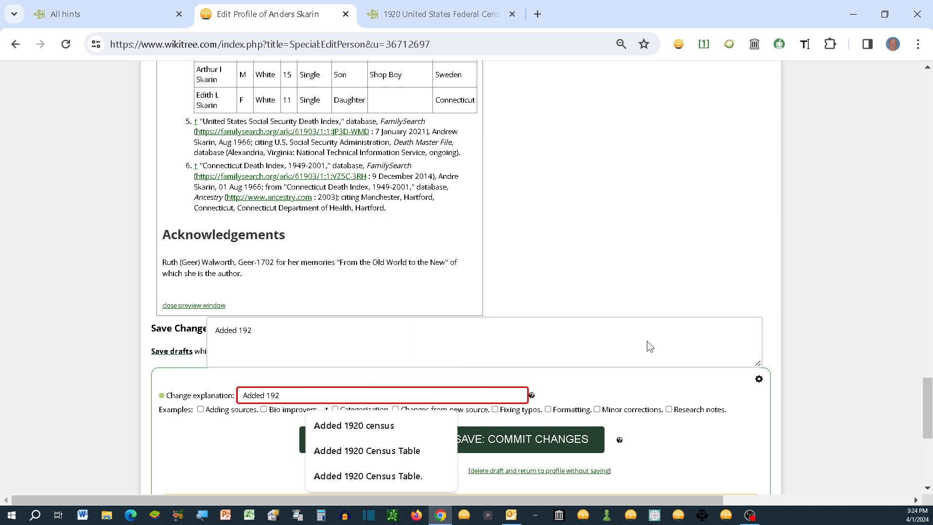
pyautogui.write('0')
pyautogui.click(351, 427)
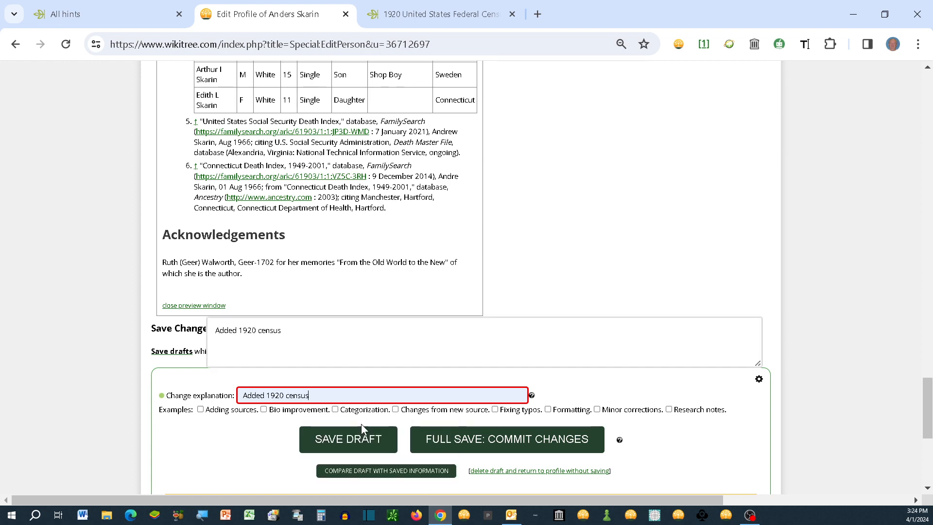
pyautogui.click(462, 442)
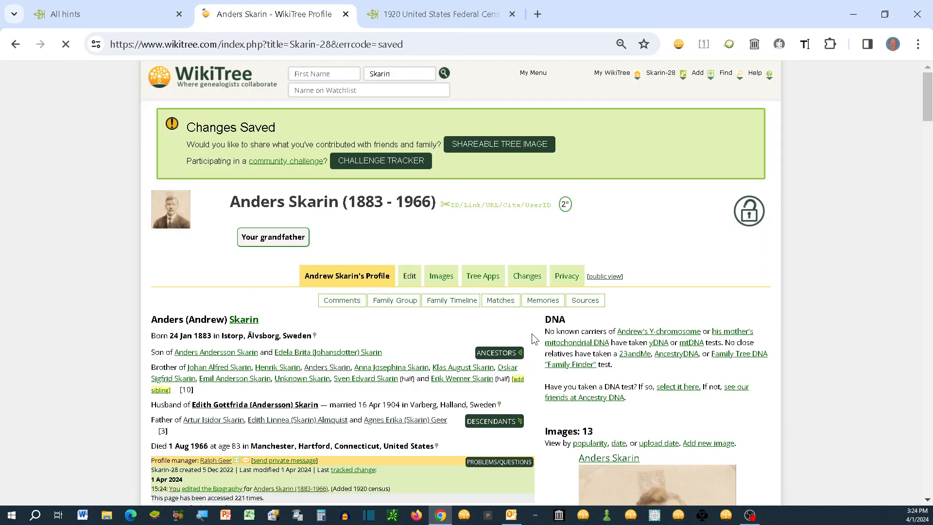
# - Review the saved profile's 1920 census paragraph, its citation and the household table among the sources
pyautogui.scroll(-6, 534, 339)
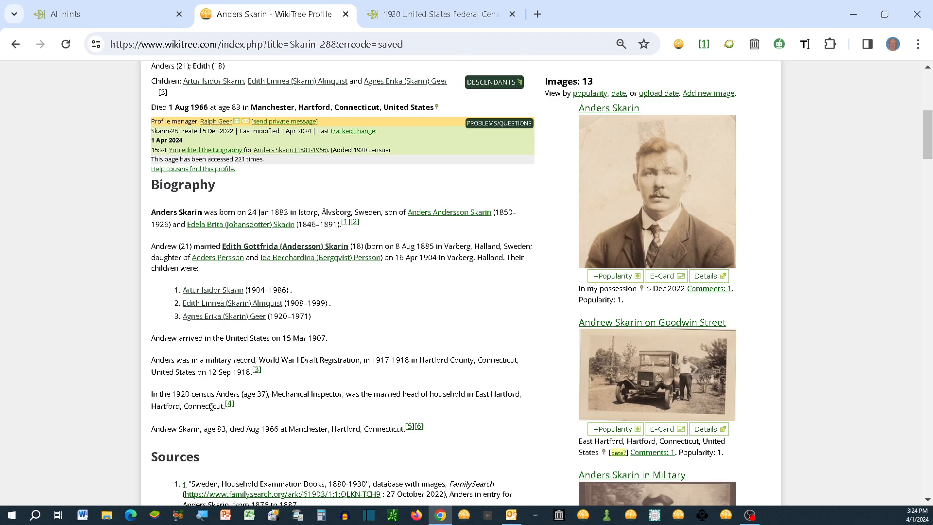
pyautogui.scroll(-4, 211, 406)
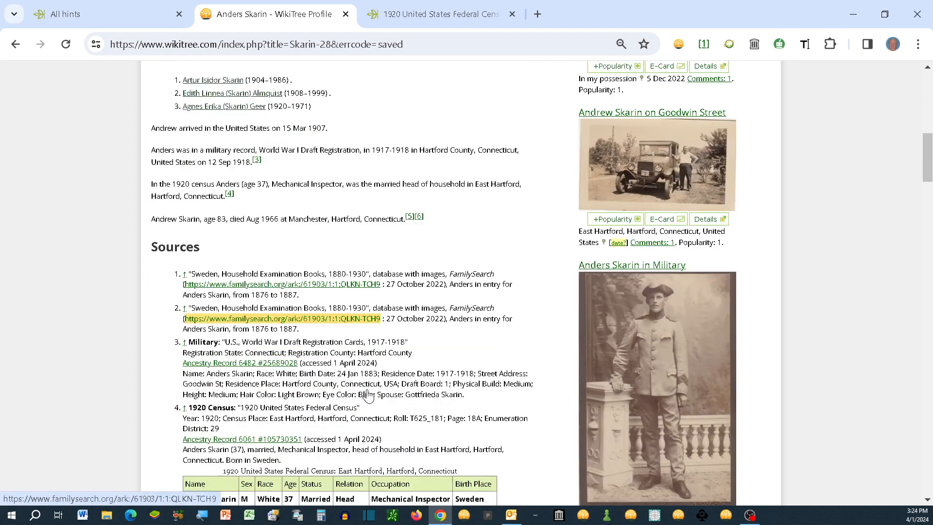
pyautogui.scroll(-3, 368, 396)
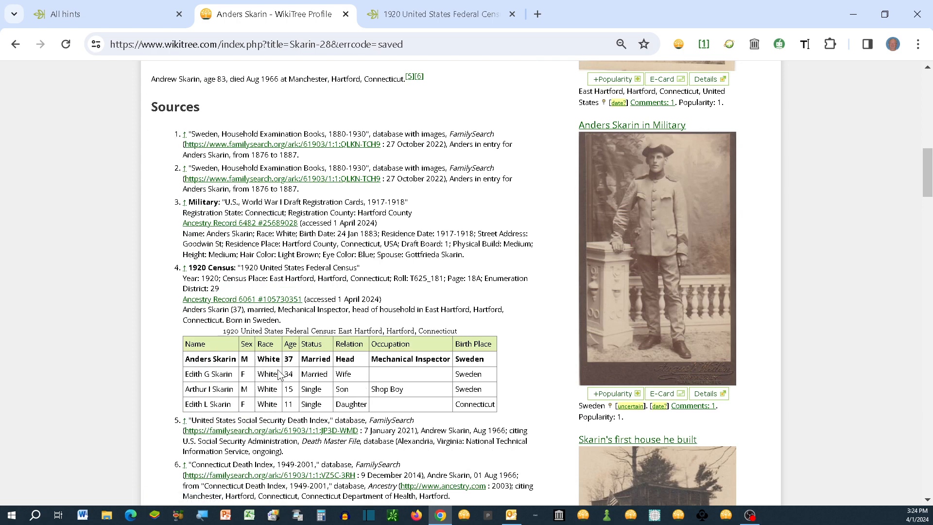
pyautogui.scroll(-1, 279, 374)
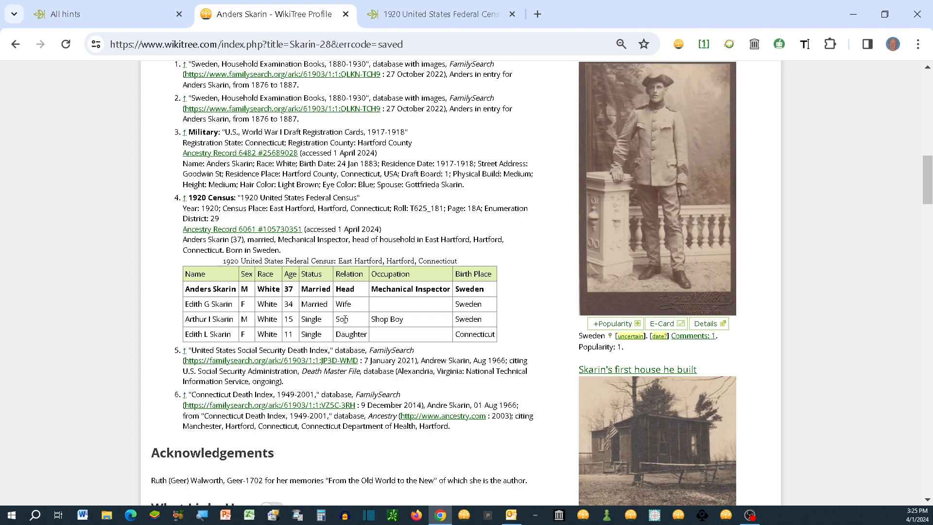
pyautogui.scroll(4, 345, 319)
pyautogui.scroll(-2, 345, 321)
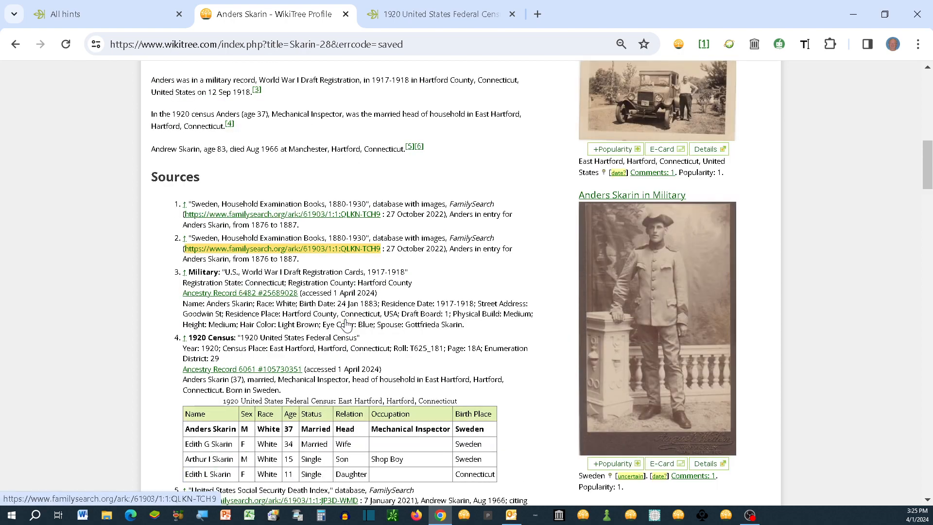
pyautogui.scroll(1, 345, 324)
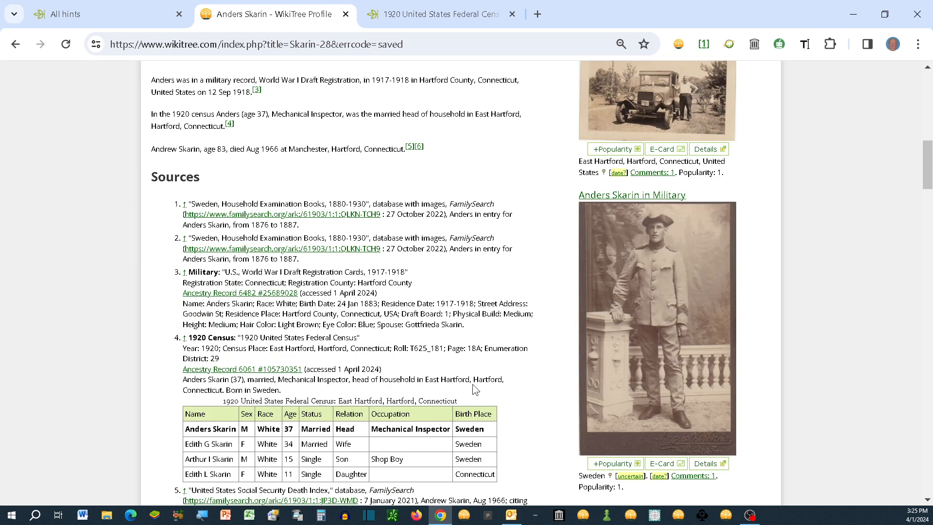
pyautogui.scroll(3, 473, 389)
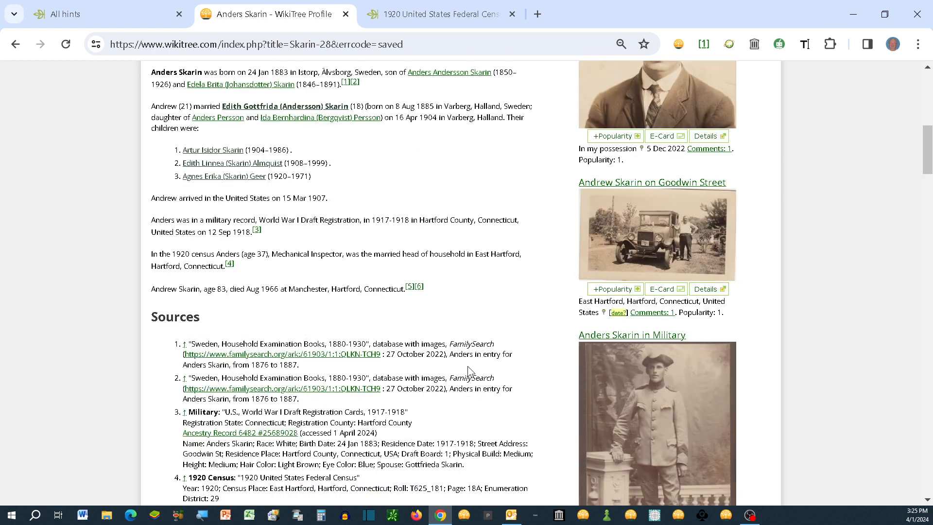
# - Return to the ancestor's 1920 census record on Ancestry and open the wife's record from the household members
pyautogui.click(420, 17)
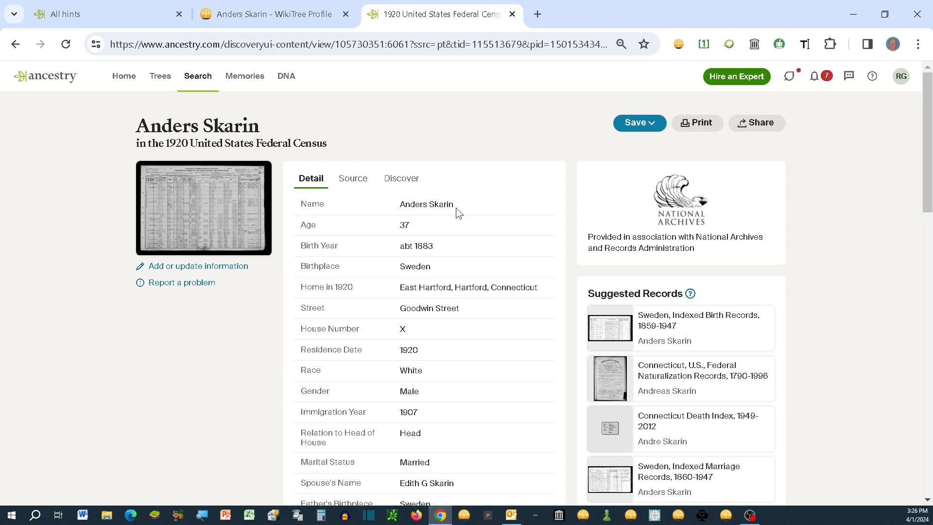
pyautogui.scroll(-4, 456, 208)
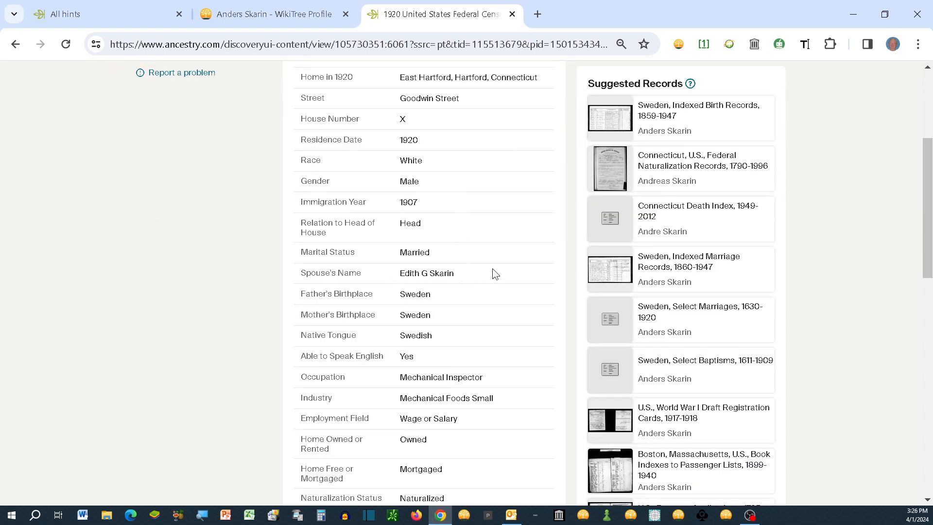
pyautogui.scroll(-4, 494, 273)
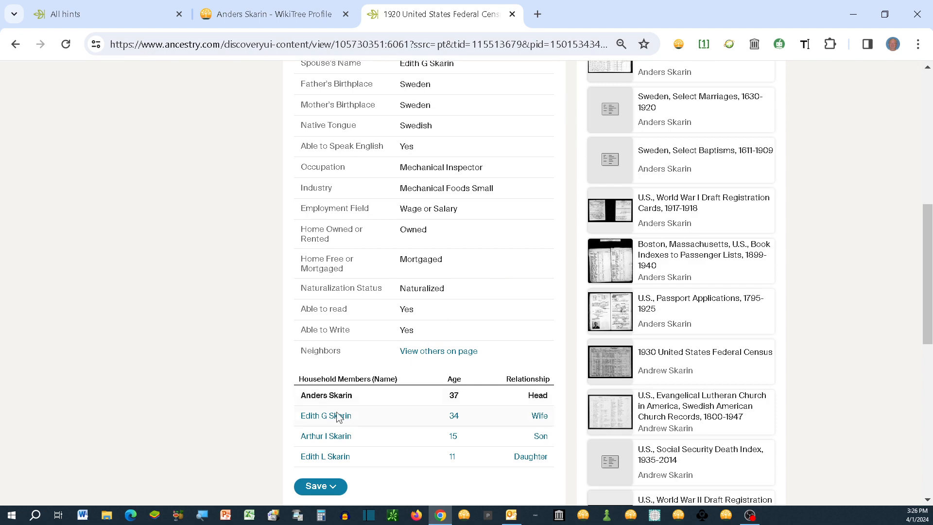
pyautogui.scroll(1, 437, 140)
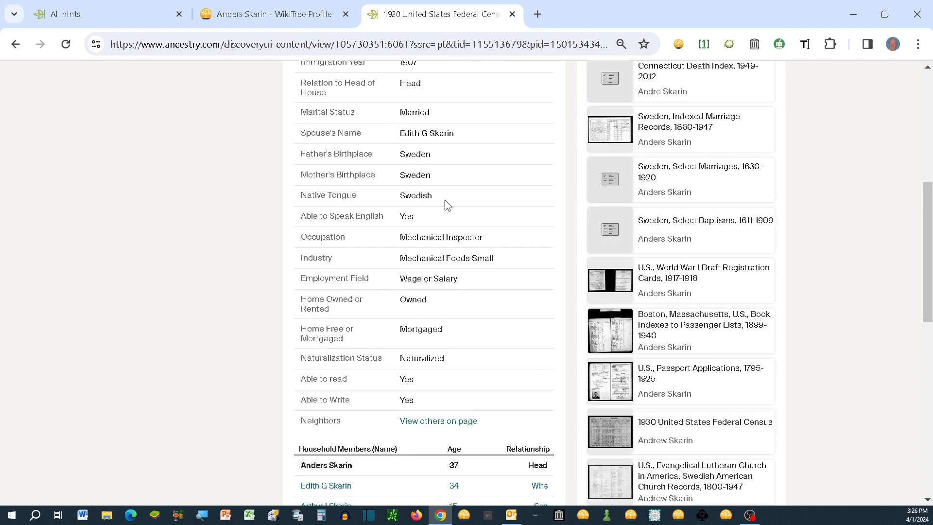
pyautogui.scroll(-1, 445, 199)
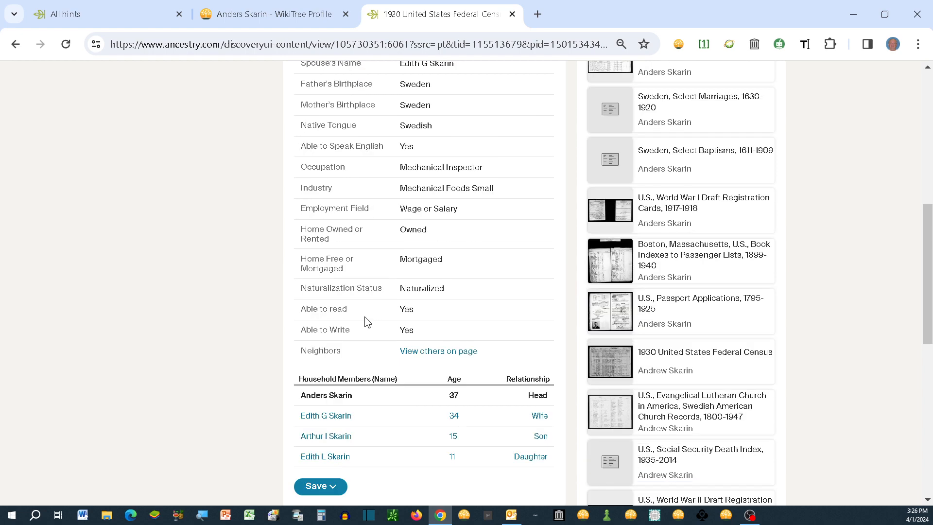
pyautogui.click(332, 422)
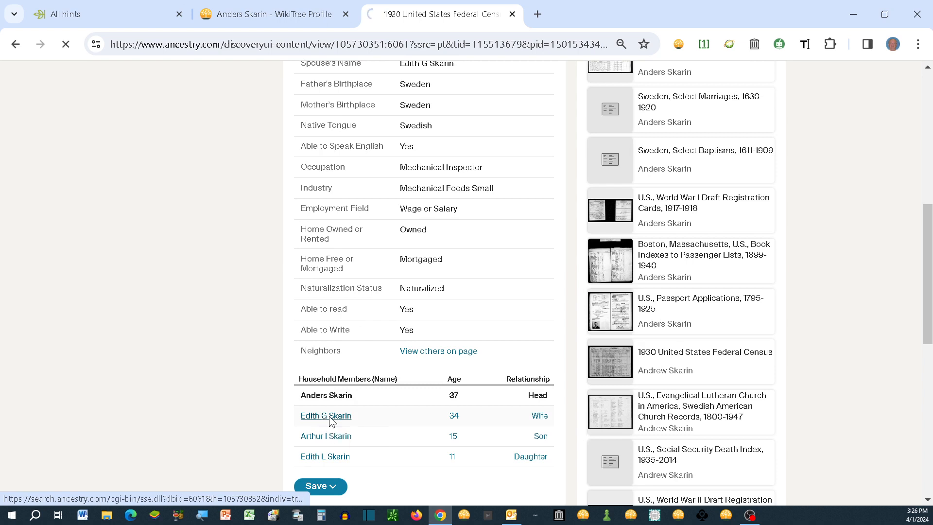